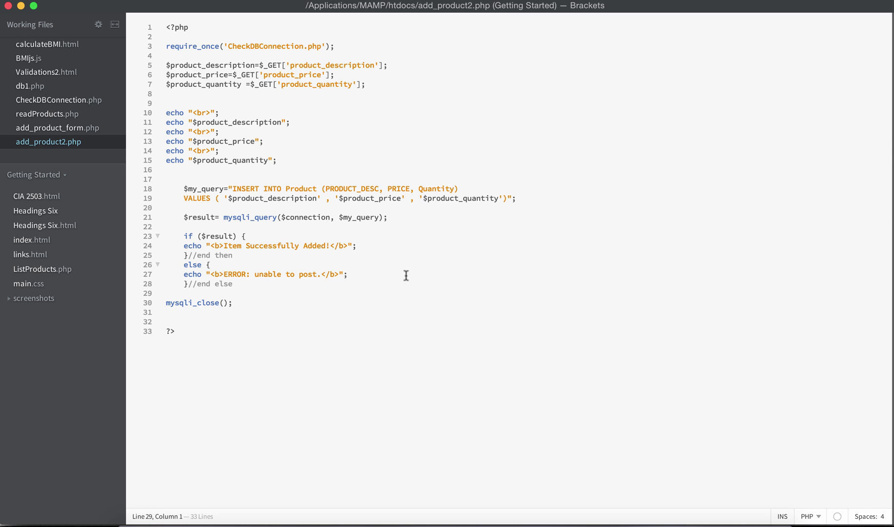
# Add iPhone 6 with price 100 and stock level 222 through Chrome's Add New Product form
pyautogui.click(397, 414)
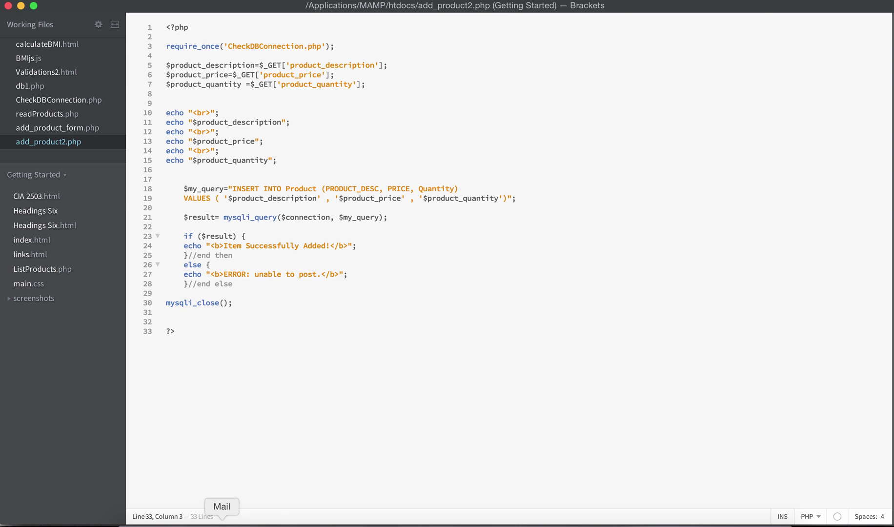
pyautogui.click(198, 517)
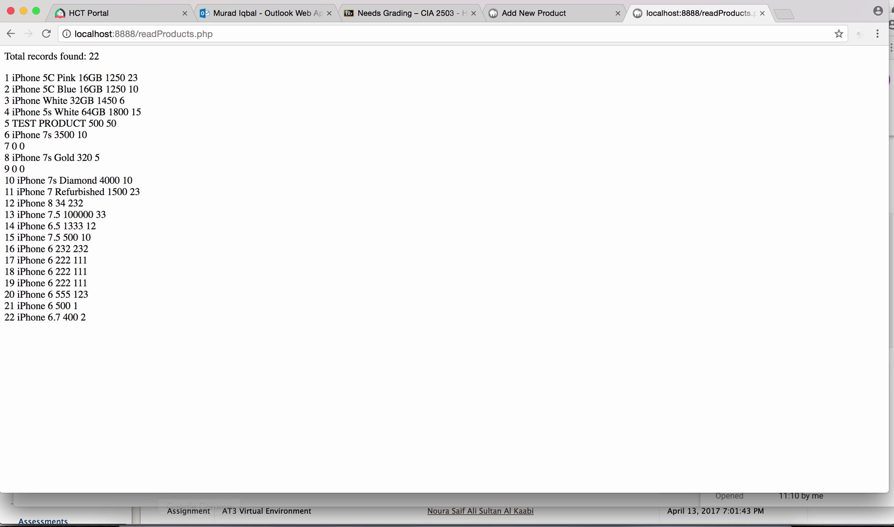
pyautogui.click(542, 13)
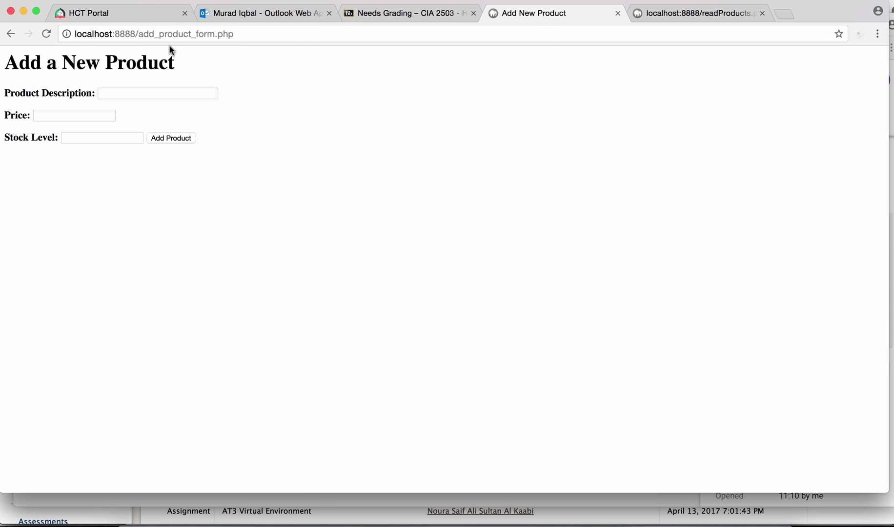
pyautogui.click(128, 94)
pyautogui.click(132, 108)
pyautogui.click(94, 115)
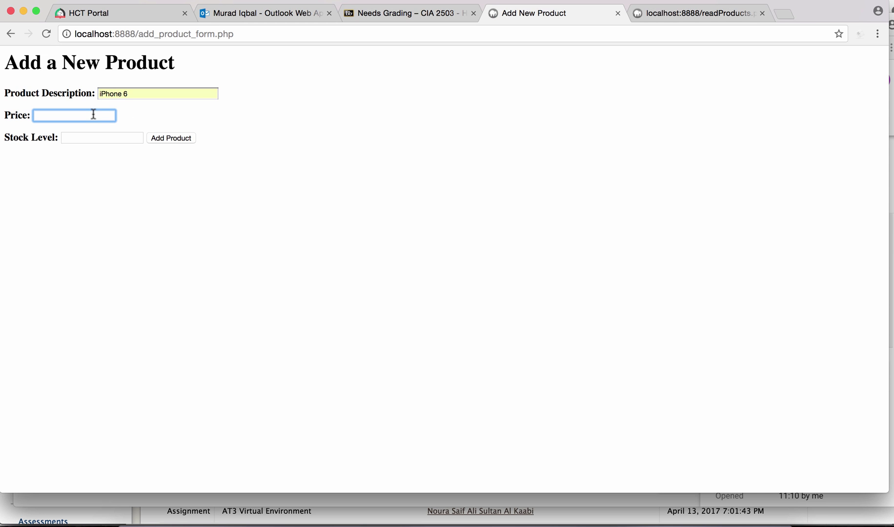
pyautogui.write('100')
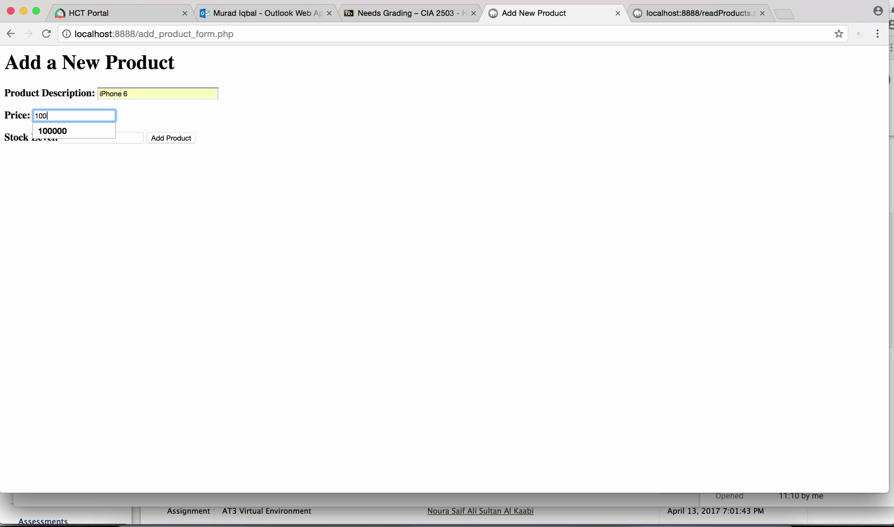
pyautogui.click(84, 255)
pyautogui.click(96, 137)
pyautogui.write('222')
pyautogui.click(170, 156)
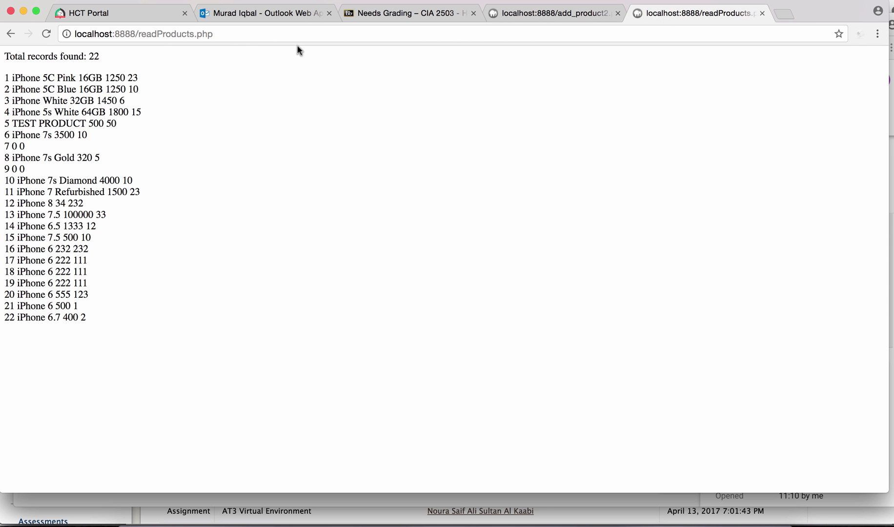
# Reload the product list and check the new iPhone 6 record (100, 222) in row 23
pyautogui.click(245, 35)
pyautogui.press('Return')
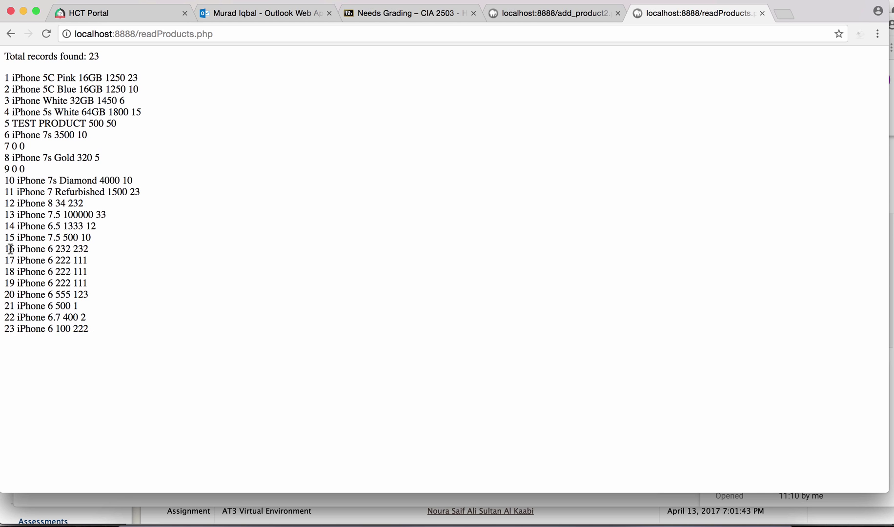
pyautogui.moveTo(4, 249)
pyautogui.mouseDown()
pyautogui.moveTo(29, 259)
pyautogui.moveTo(54, 252)
pyautogui.mouseUp()
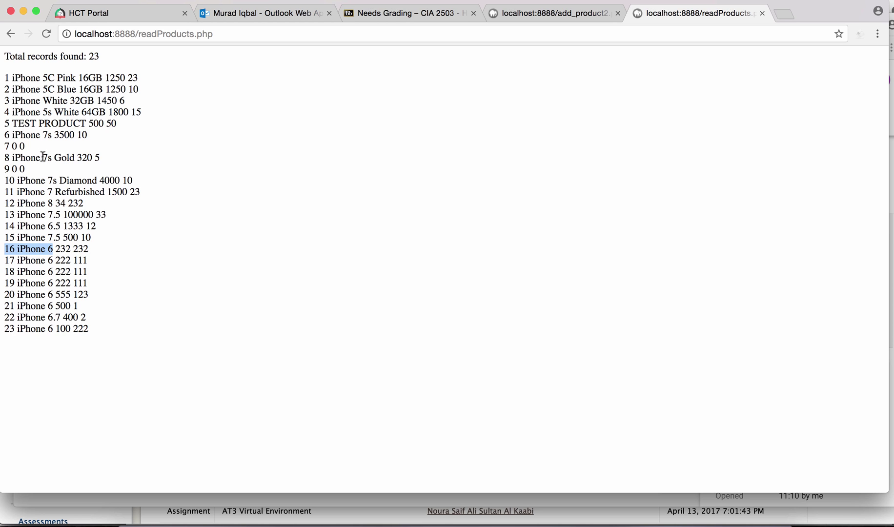
pyautogui.moveTo(13, 157); pyautogui.dragTo(50, 158)
# Go back from the add-product result page to the filled form
pyautogui.click(190, 147)
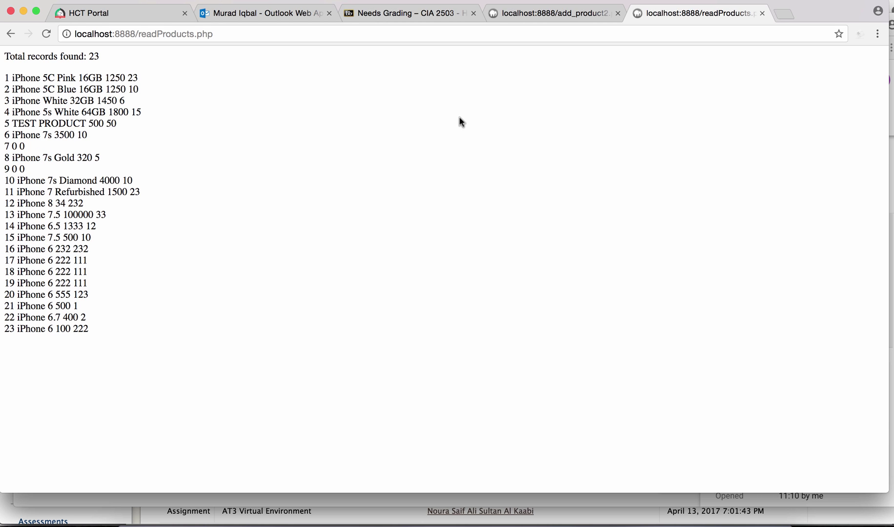
pyautogui.click(551, 13)
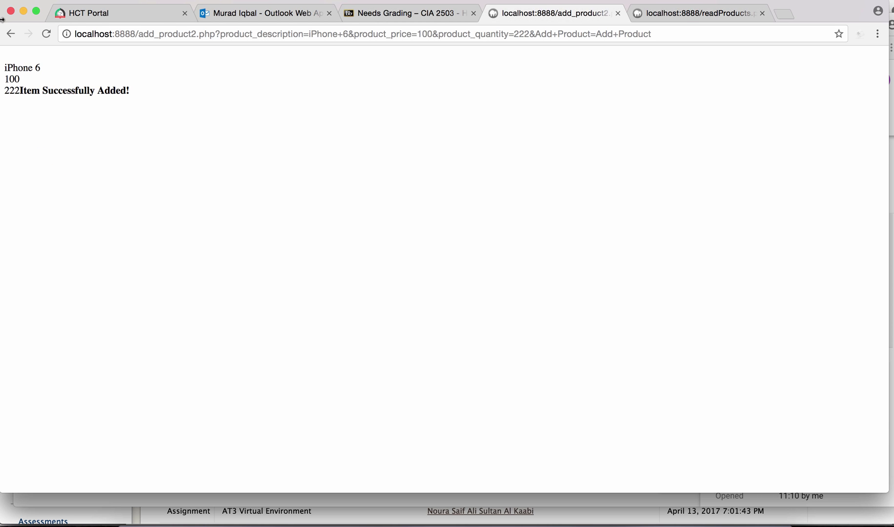
pyautogui.click(11, 34)
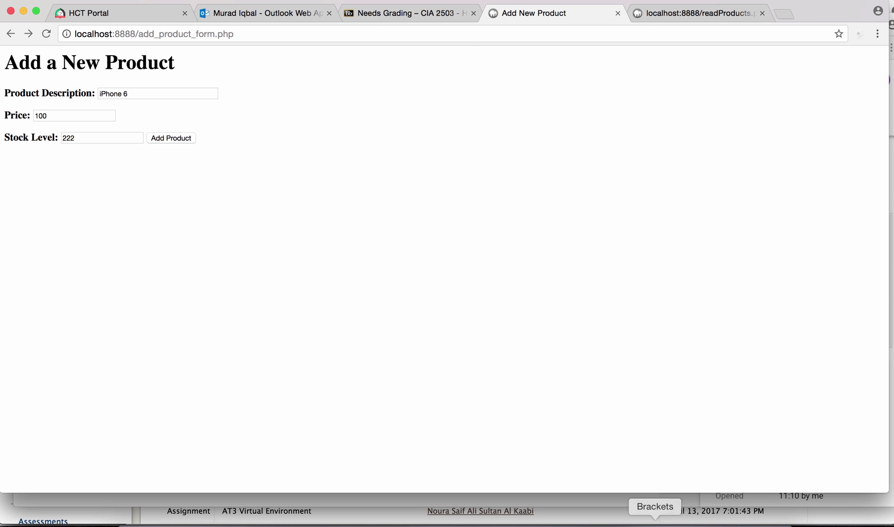
# Add a comment above the INSERT query about checking whether the product description exists
pyautogui.click(654, 521)
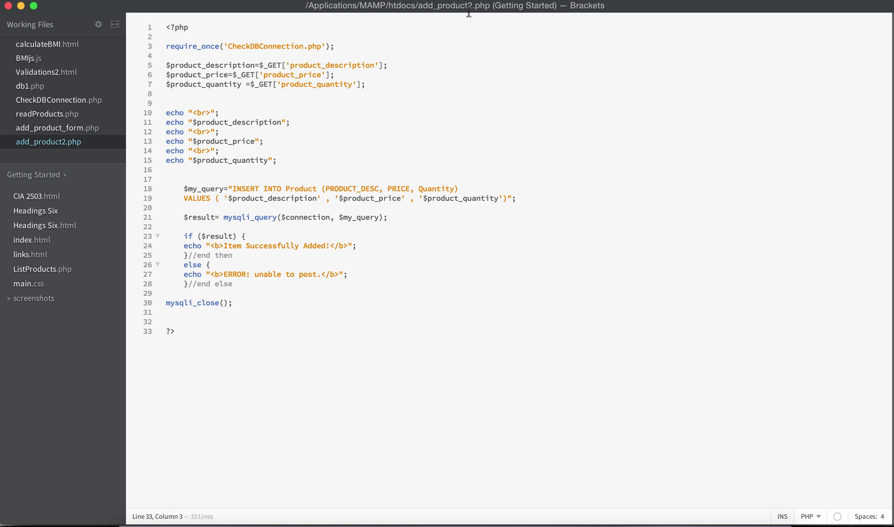
pyautogui.click(257, 169)
pyautogui.press('Return')
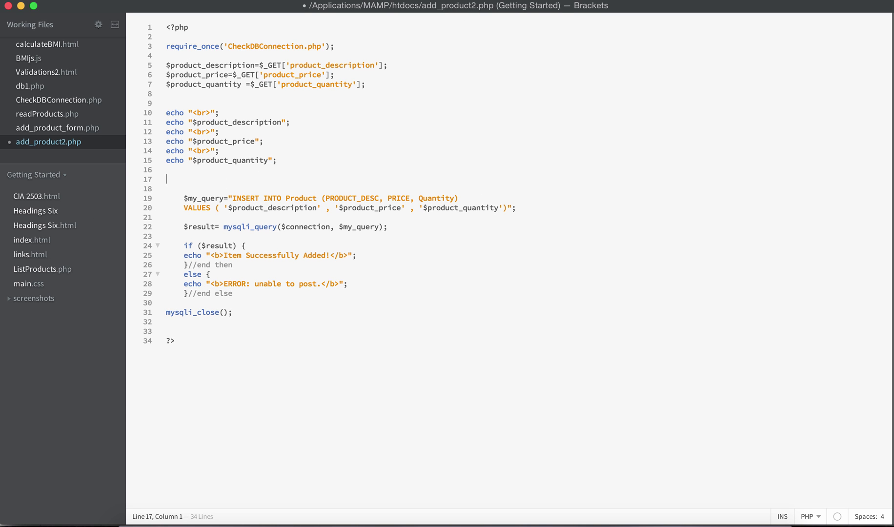
pyautogui.write('//Check if product_Description is already in the database')
pyautogui.click(253, 179)
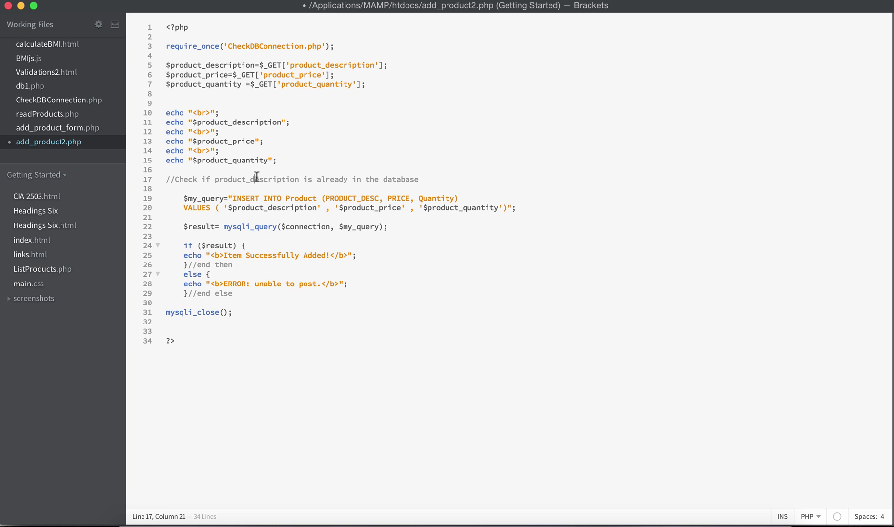
pyautogui.click(461, 176)
pyautogui.press('Return')
pyautogui.press('Return')
pyautogui.write('/')
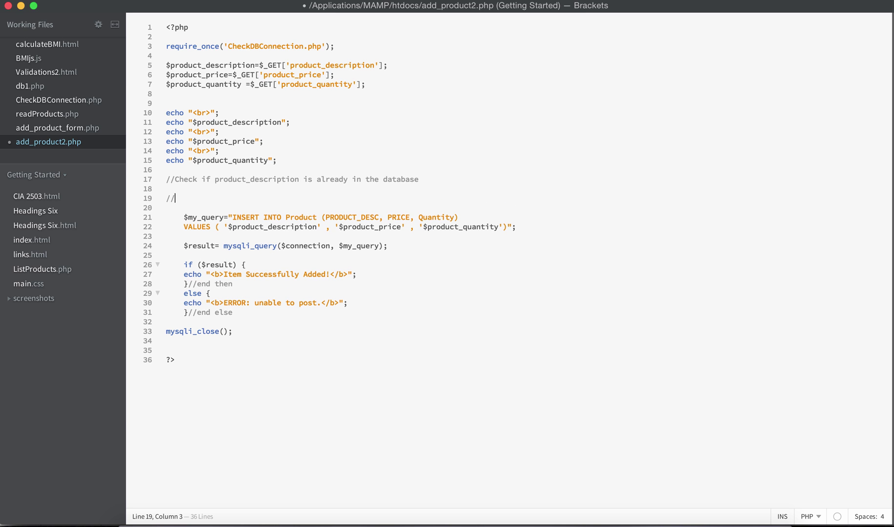
pyautogui.write('/if it exi')
pyautogui.write('sts, dont inser')
# Add a comment about inserting only when the description is new, save, and add blank lines
pyautogui.press('Return')
pyautogui.press('Return')
pyautogui.press('Return')
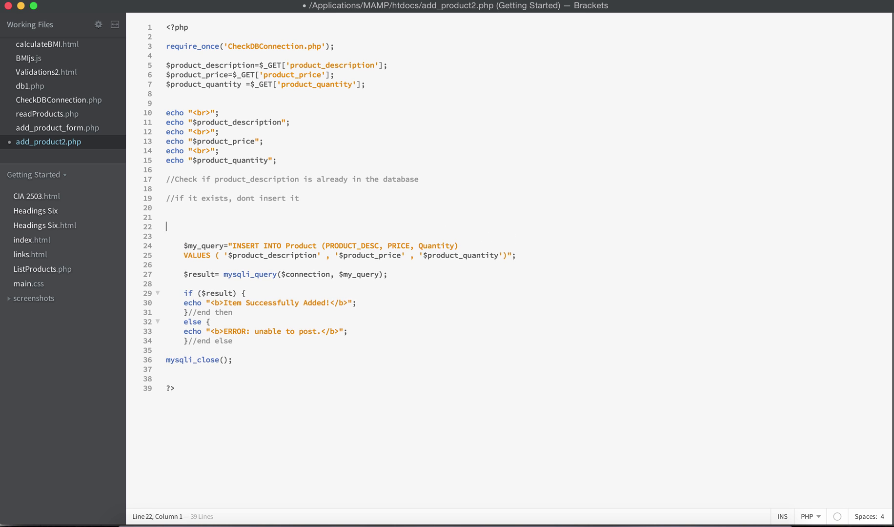
pyautogui.press('Return')
pyautogui.write('//if it does')
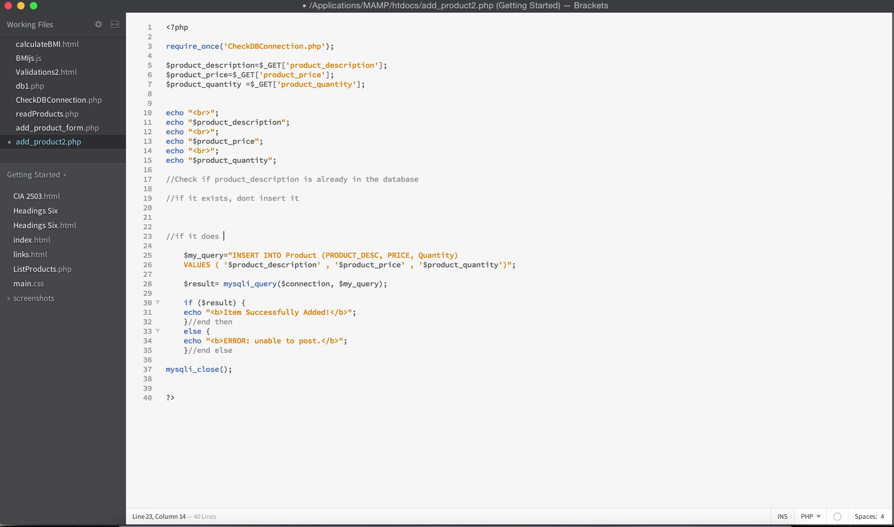
pyautogui.write('not exist, then go a')
pyautogui.write('hed a')
pyautogui.write('and do is')
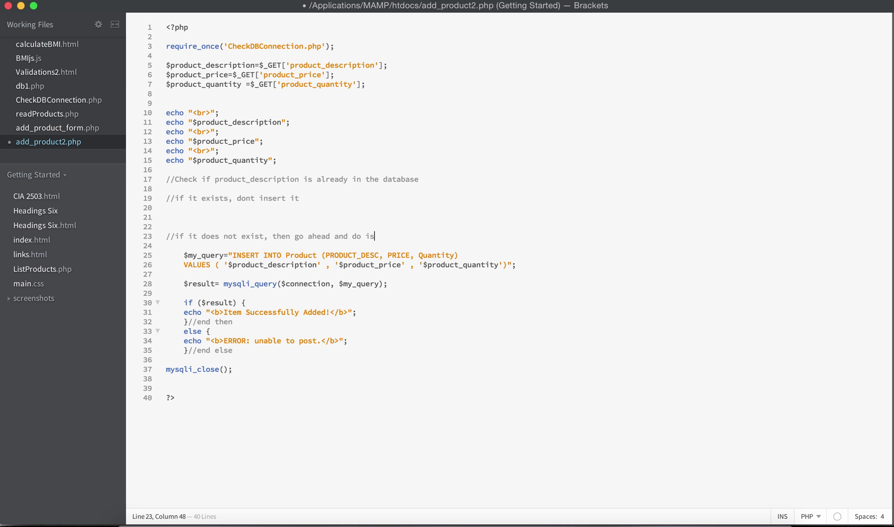
pyautogui.write('nertionsertion')
pyautogui.press('super+s')
pyautogui.click(215, 189)
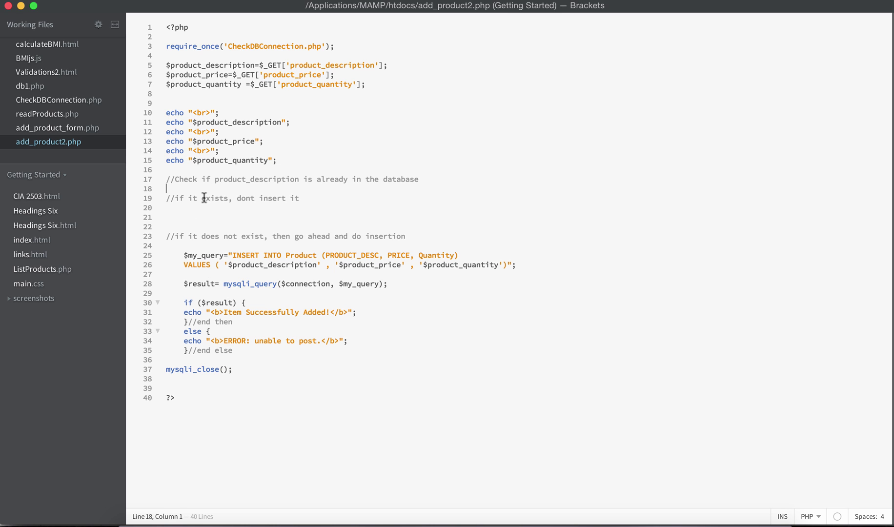
pyautogui.press('Return')
pyautogui.press('Return')
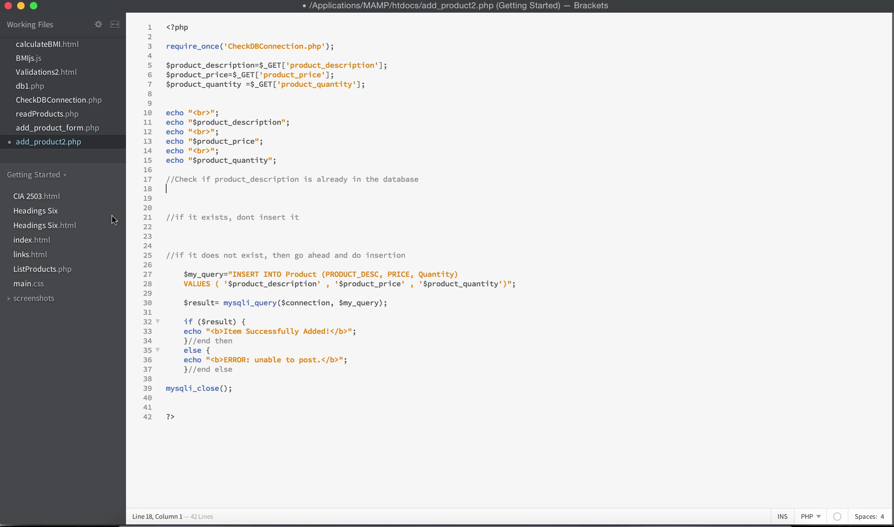
# Copy the product query and mysqli_query lines from readProducts.php under the check comment in add_product2.php
pyautogui.click(60, 114)
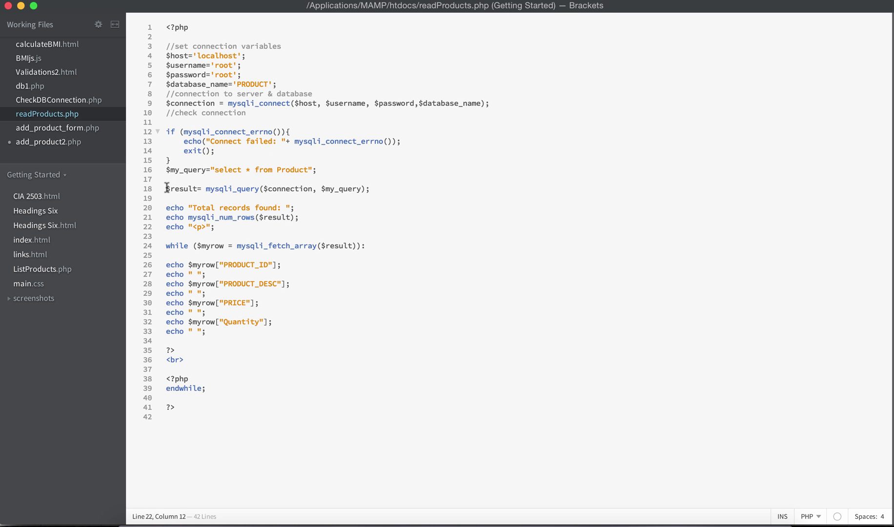
pyautogui.moveTo(168, 170); pyautogui.dragTo(373, 188)
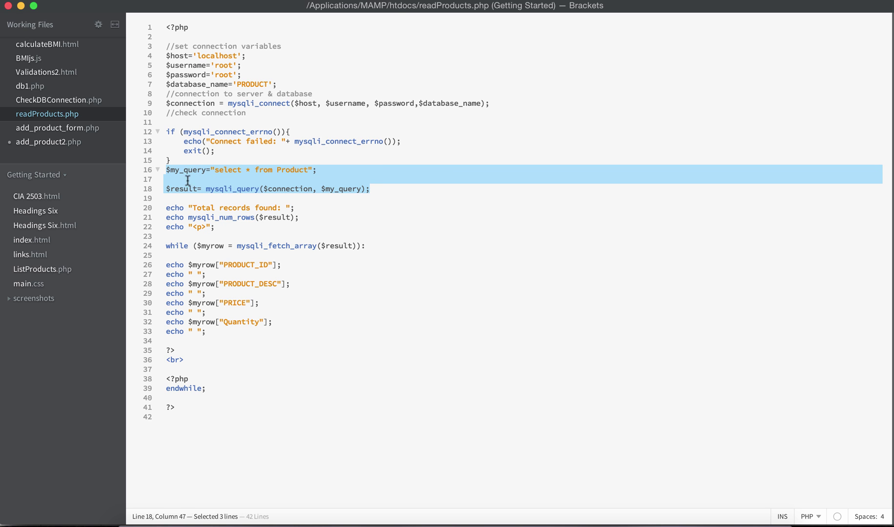
pyautogui.click(61, 143)
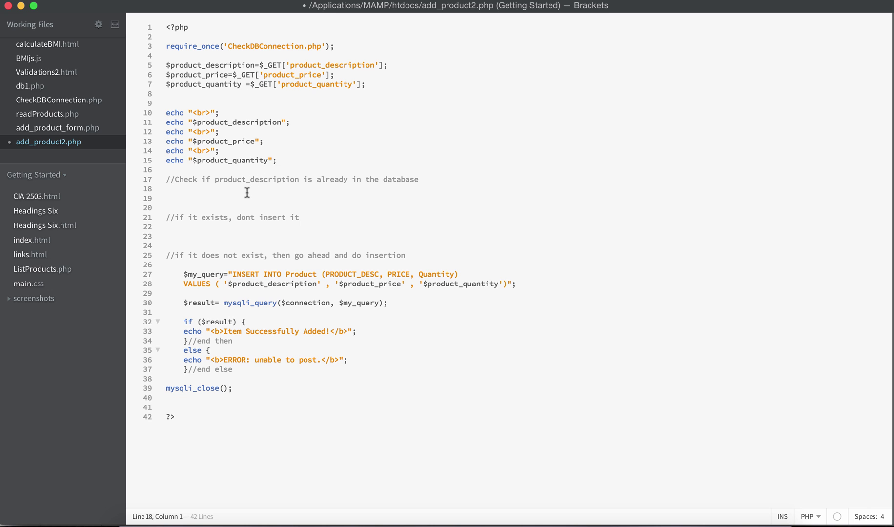
pyautogui.press('Return')
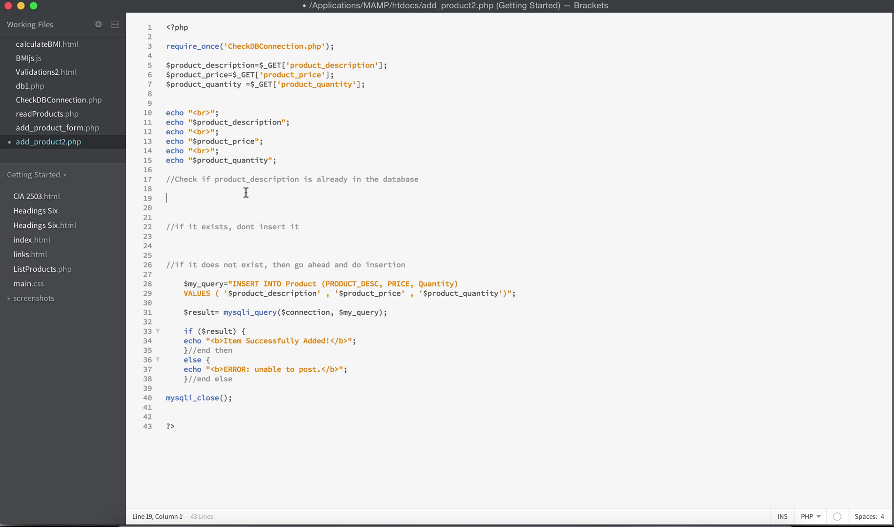
pyautogui.press('BackSpace')
pyautogui.click(39, 114)
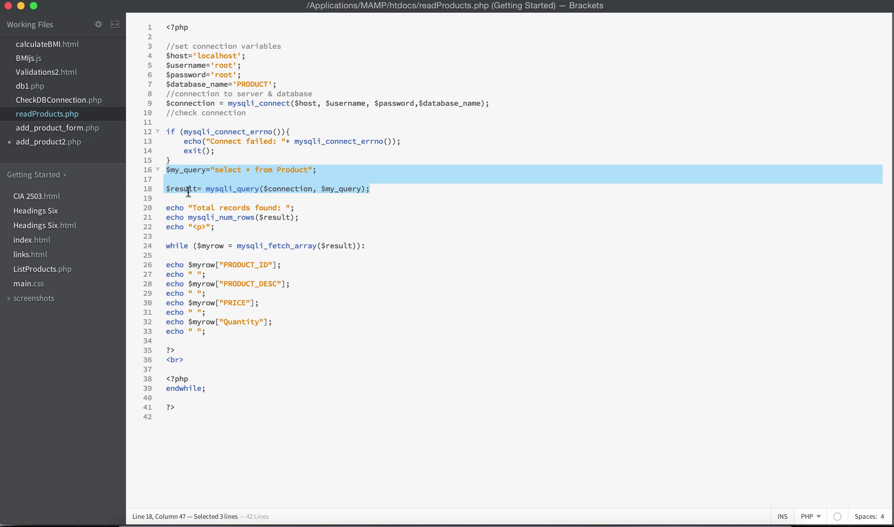
pyautogui.click(43, 143)
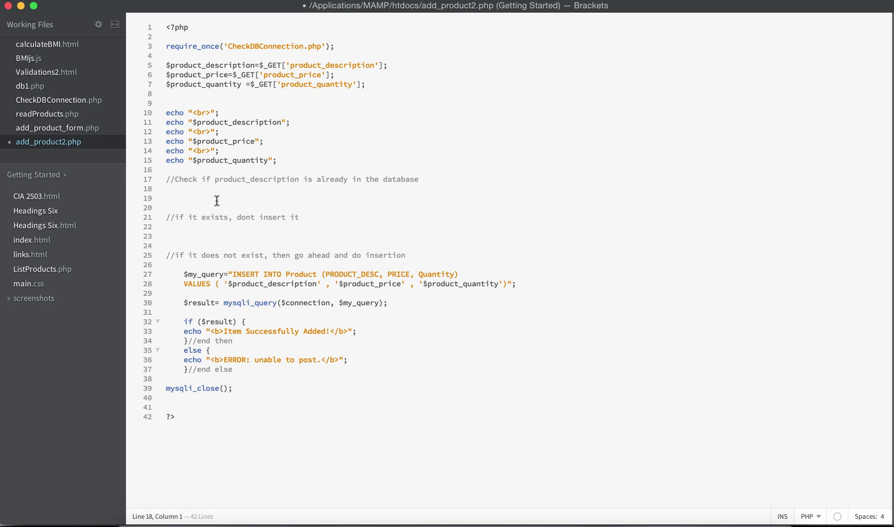
pyautogui.write('$my_query="select * from Product";  $result= mysqli_query($connection, $my_query);')
# Add where PRODUCT_DESC = '$product_description' to the pasted select query
pyautogui.click(305, 189)
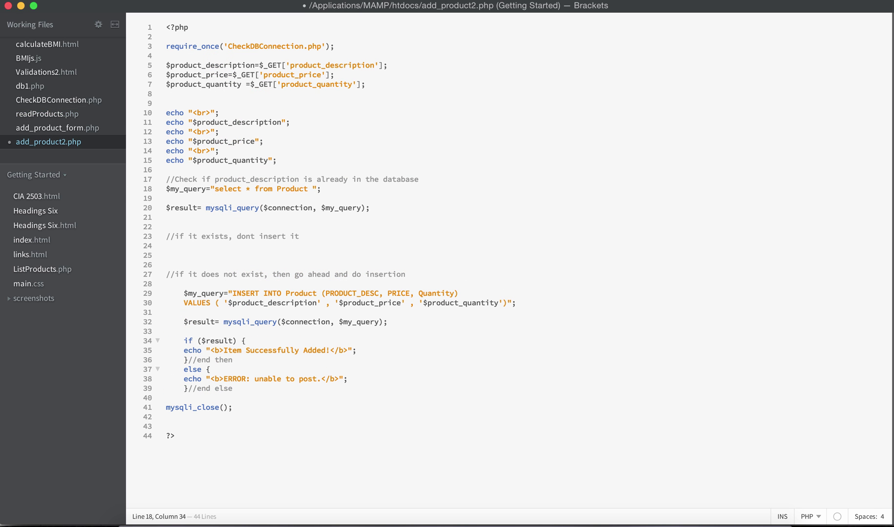
pyautogui.write('where')
pyautogui.doubleClick(339, 293)
pyautogui.hotkey('ctrl', 'c')
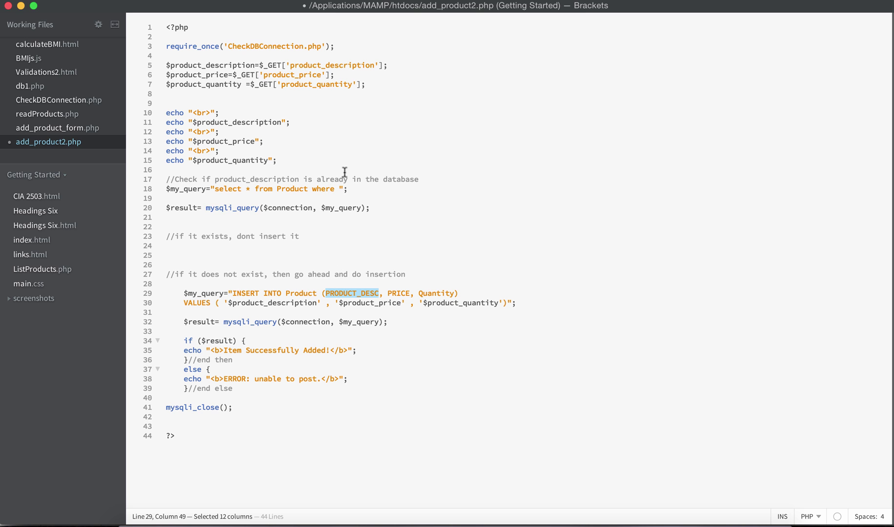
pyautogui.click(340, 188)
pyautogui.hotkey('ctrl', 'v')
pyautogui.write('=')
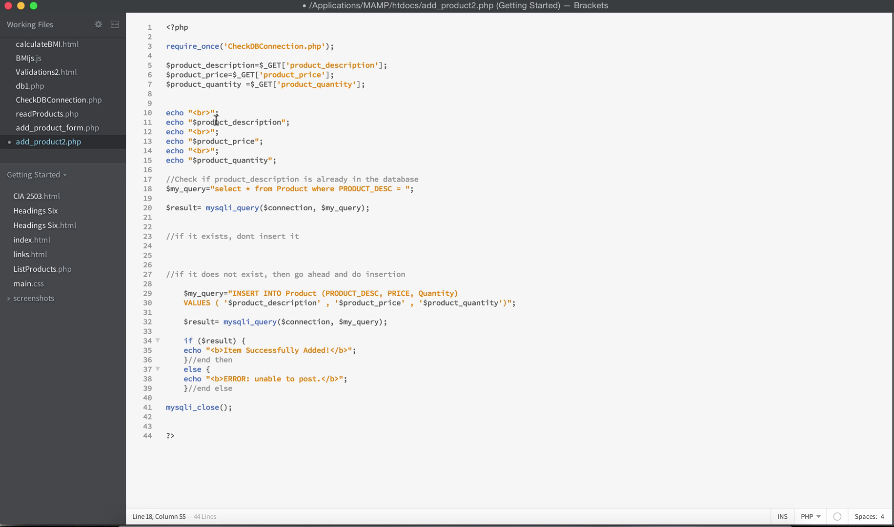
pyautogui.doubleClick(212, 121)
pyautogui.press('super+c')
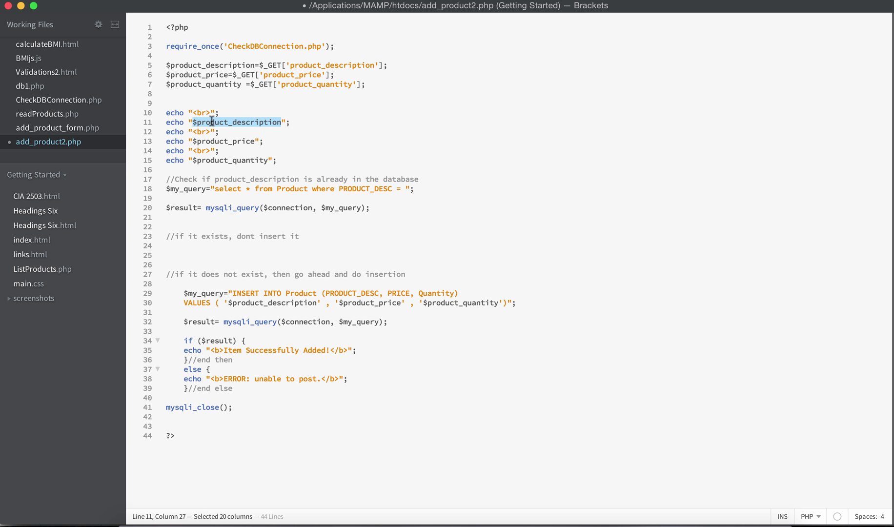
pyautogui.click(407, 189)
pyautogui.write("'")
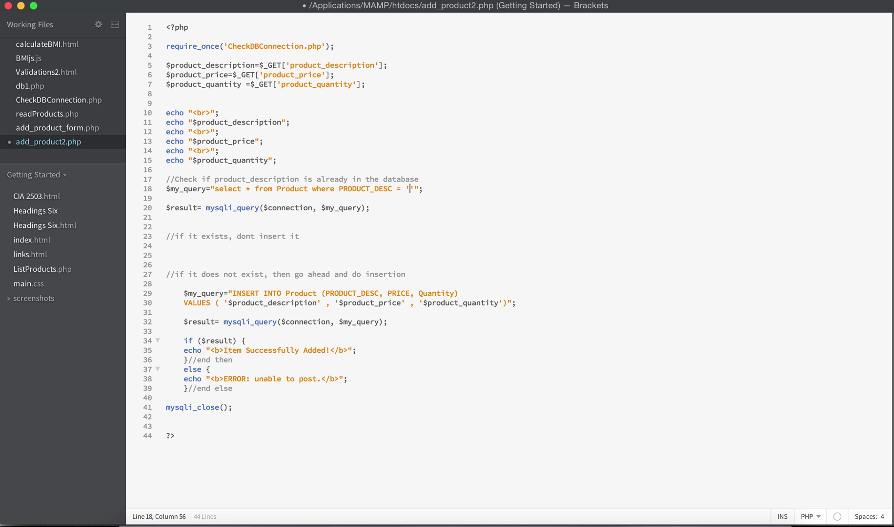
pyautogui.press('super+v')
pyautogui.doubleClick(424, 189)
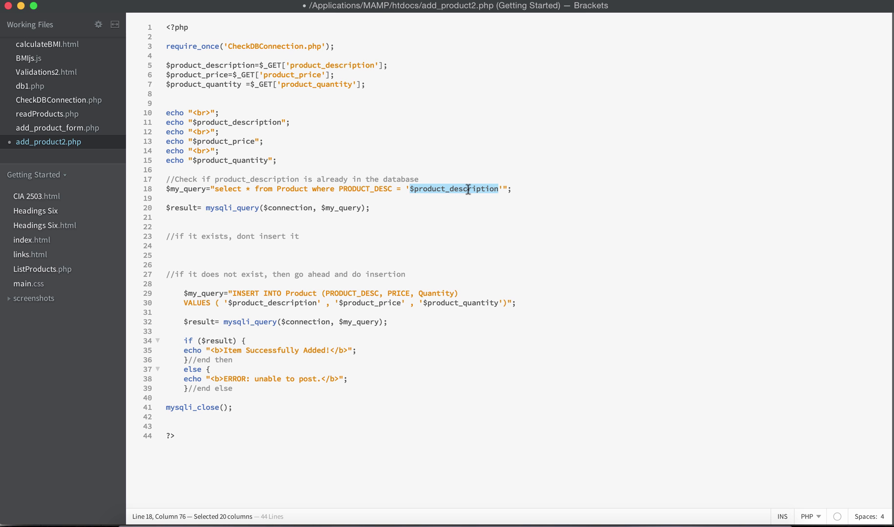
pyautogui.moveTo(166, 207); pyautogui.dragTo(386, 207)
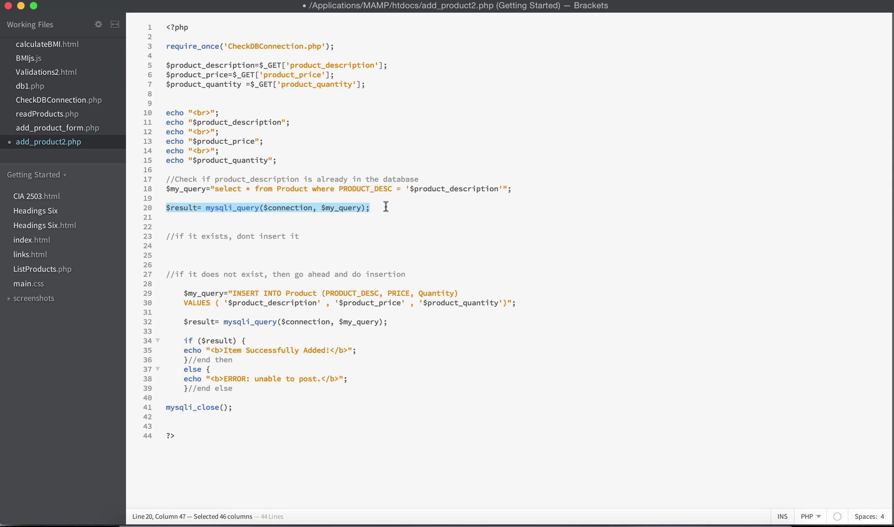
# Reload readProducts.php in Chrome and note the 23 total records, ending at ID 23
pyautogui.click(200, 521)
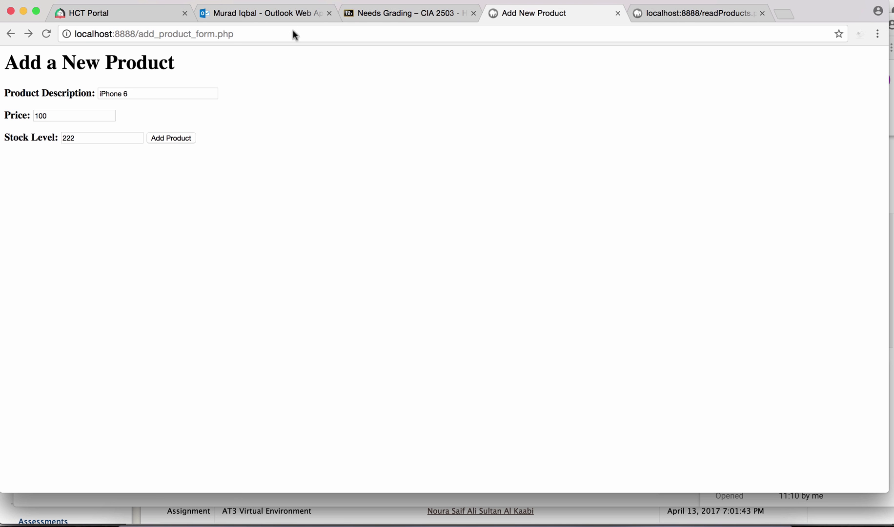
pyautogui.click(647, 13)
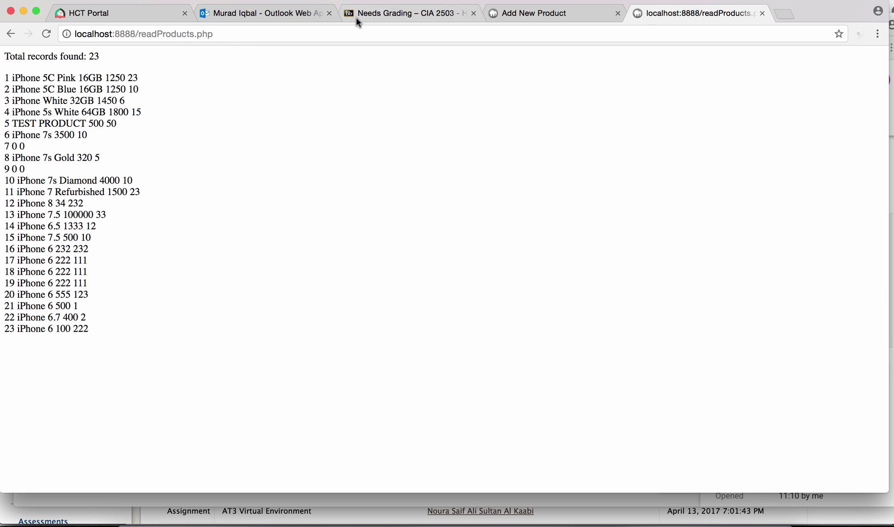
pyautogui.click(347, 33)
pyautogui.press('Return')
pyautogui.doubleClick(6, 325)
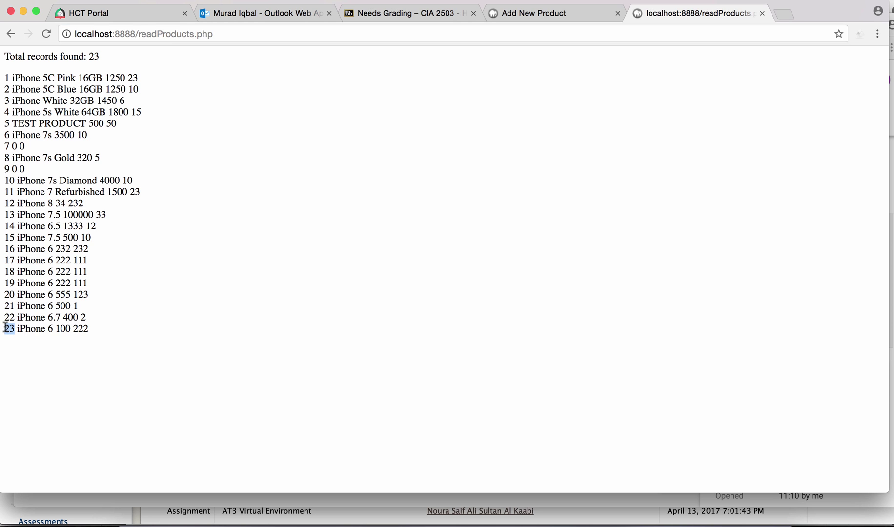
pyautogui.doubleClick(94, 56)
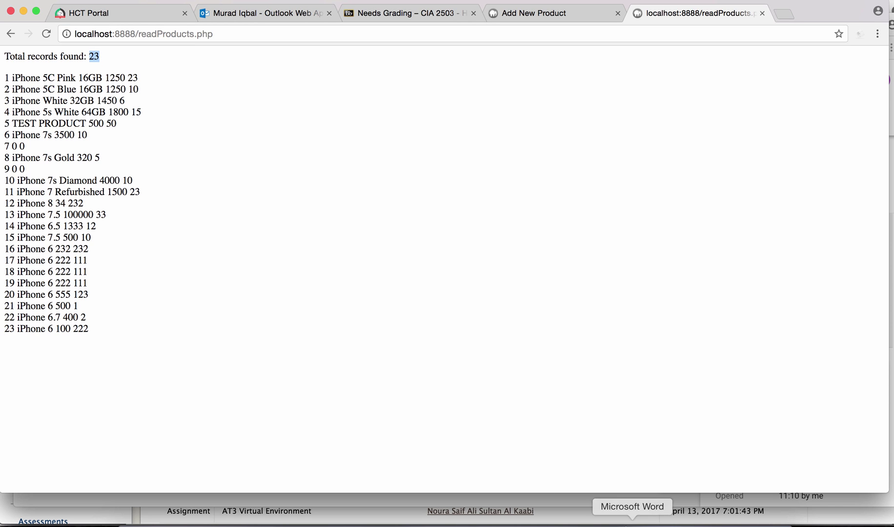
# Locate the mysqli_num_rows row-count call in readProducts.php
pyautogui.click(599, 521)
pyautogui.click(50, 113)
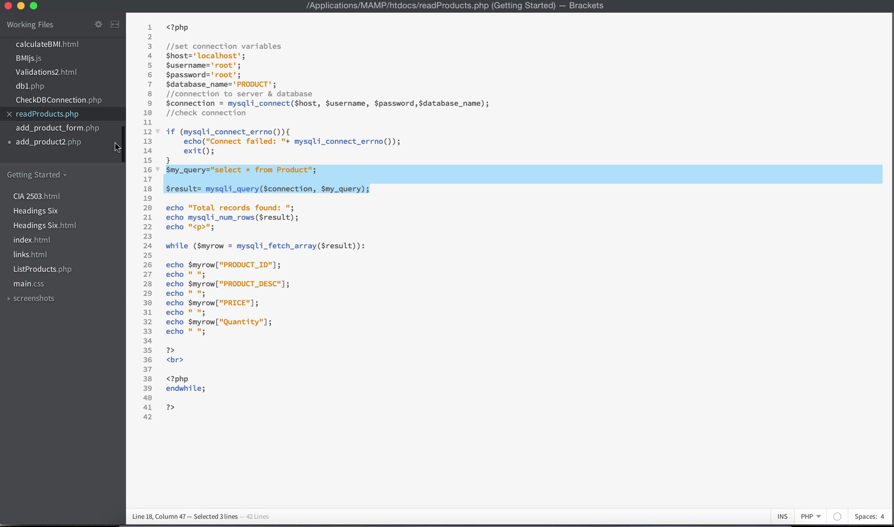
pyautogui.click(264, 189)
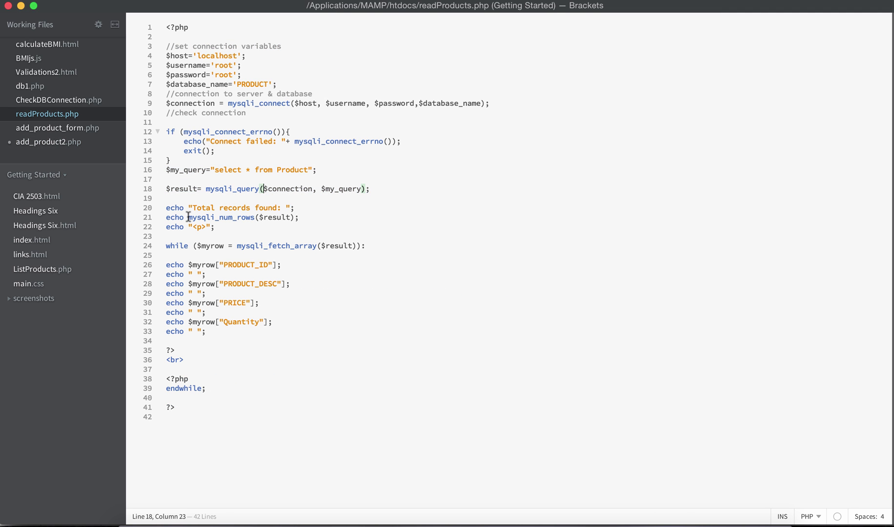
pyautogui.moveTo(188, 218)
pyautogui.mouseDown()
pyautogui.moveTo(335, 219)
pyautogui.moveTo(255, 217)
pyautogui.mouseUp()
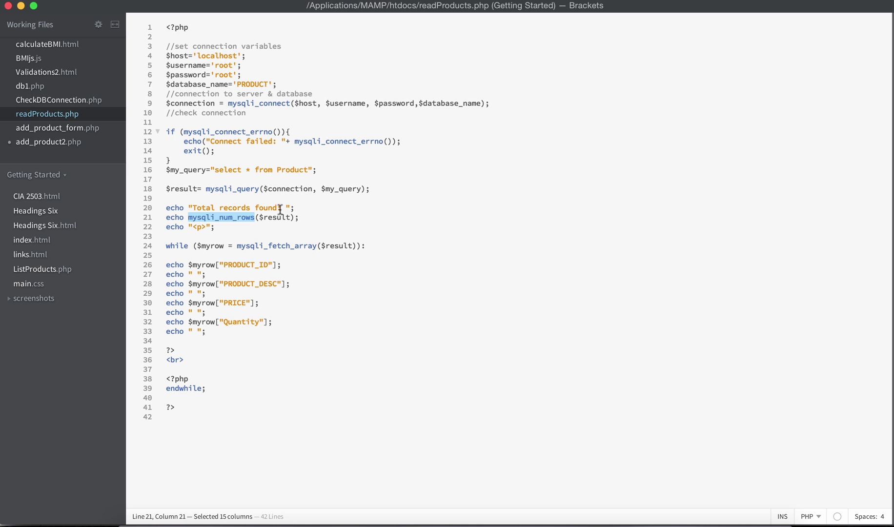
# Bring the mysqli_num_rows($result) call from readProducts.php to the line below the new query
pyautogui.click(53, 143)
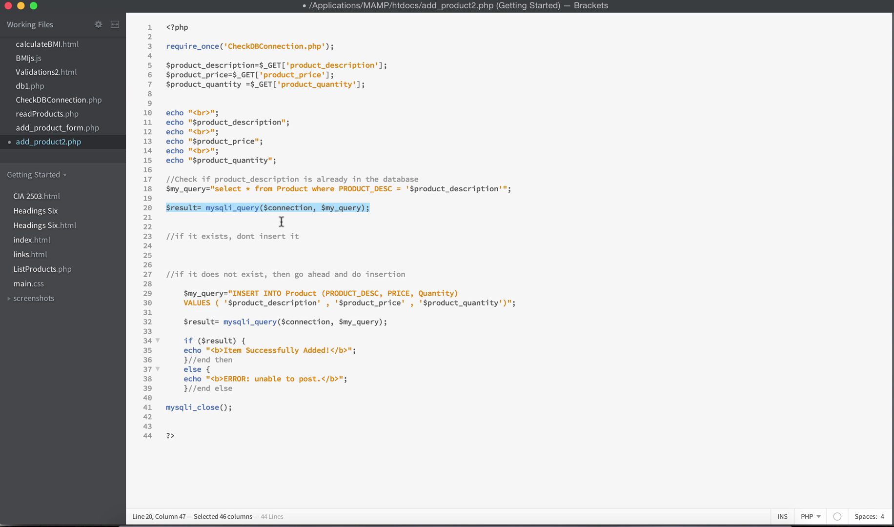
pyautogui.click(244, 213)
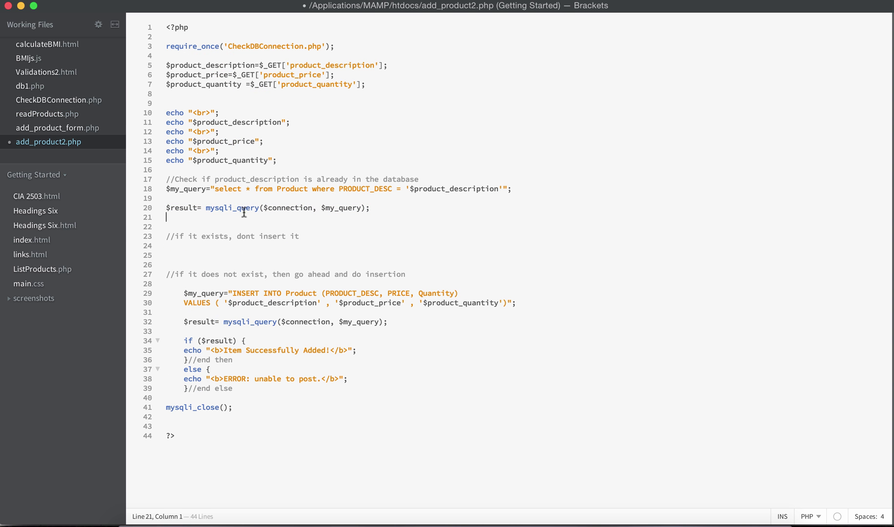
pyautogui.click(41, 112)
pyautogui.moveTo(187, 217); pyautogui.dragTo(298, 217)
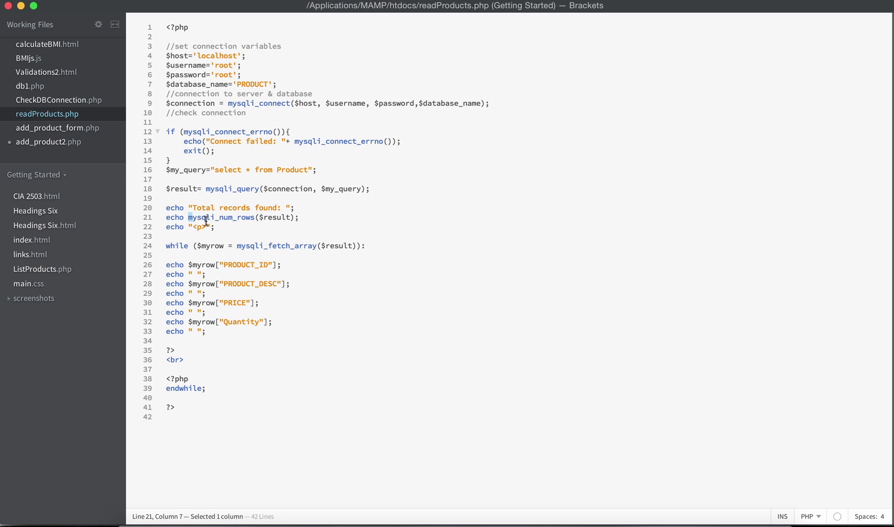
pyautogui.click(43, 144)
pyautogui.click(372, 208)
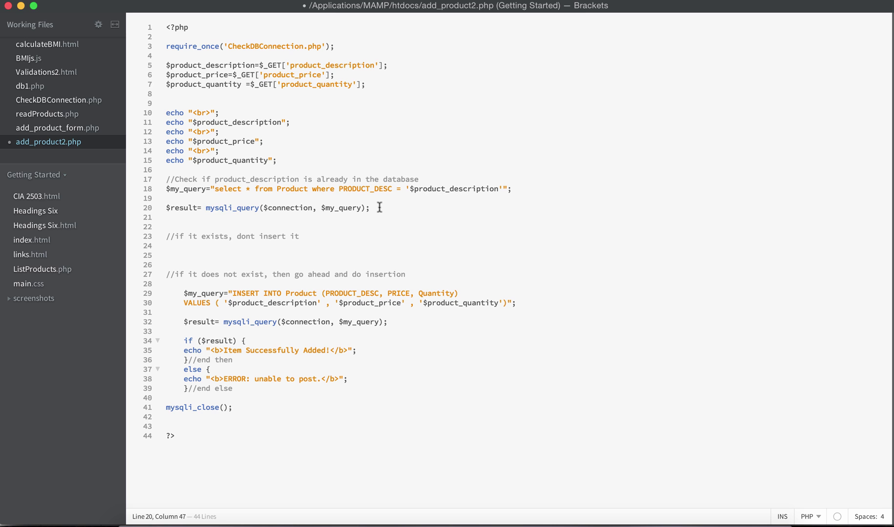
pyautogui.press('Down')
pyautogui.press('Down')
pyautogui.write('mysqli_num_rows($result);')
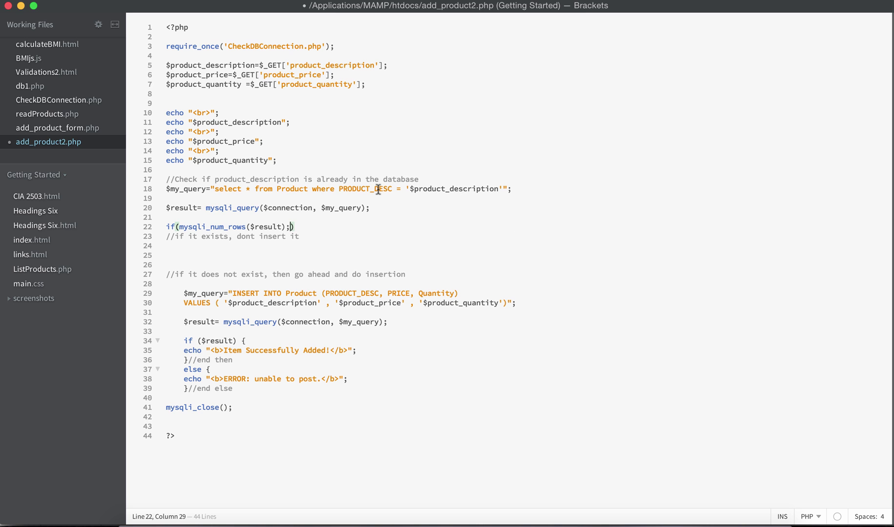
# Write the if(mysqli_num_rows($result) > 0) block with its braces and an indented line
pyautogui.press('BackSpace')
pyautogui.write('> 0')
pyautogui.press('Return')
pyautogui.press('Return')
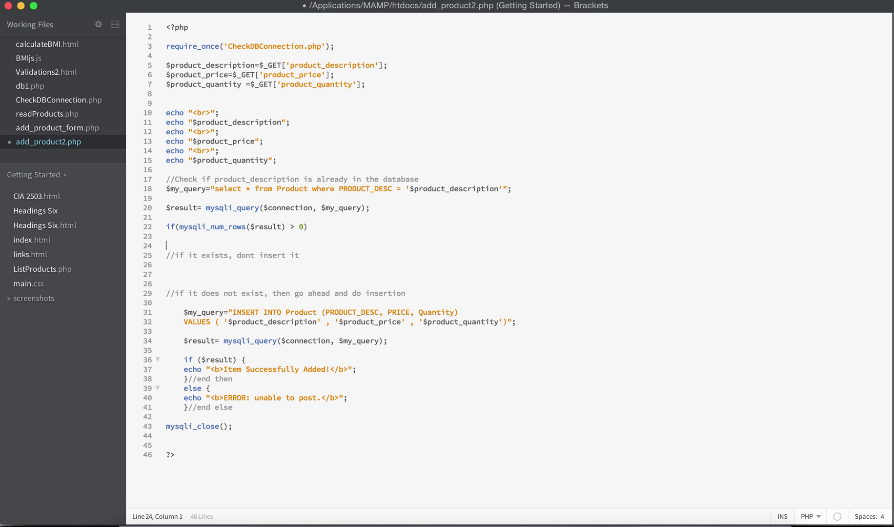
pyautogui.write('{')
pyautogui.press('Tab')
pyautogui.press('Delete')
pyautogui.press('Delete')
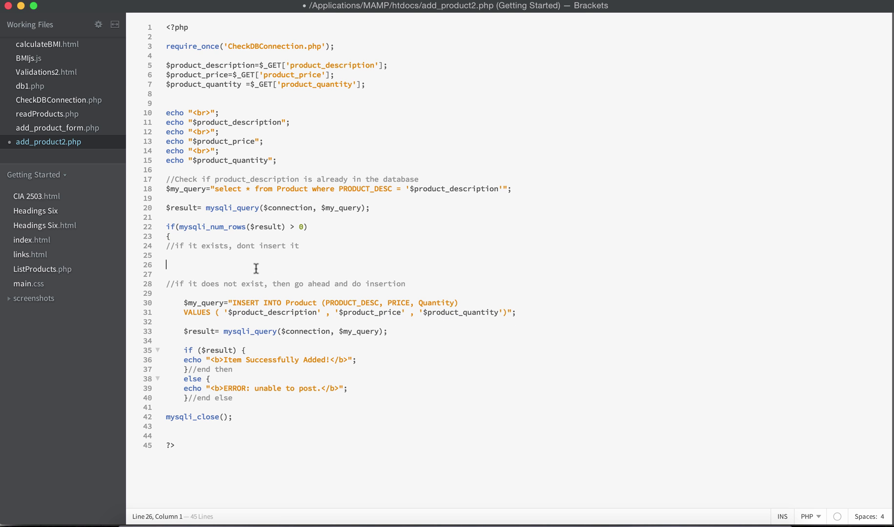
pyautogui.press('Return')
pyautogui.write('}')
pyautogui.press('Up')
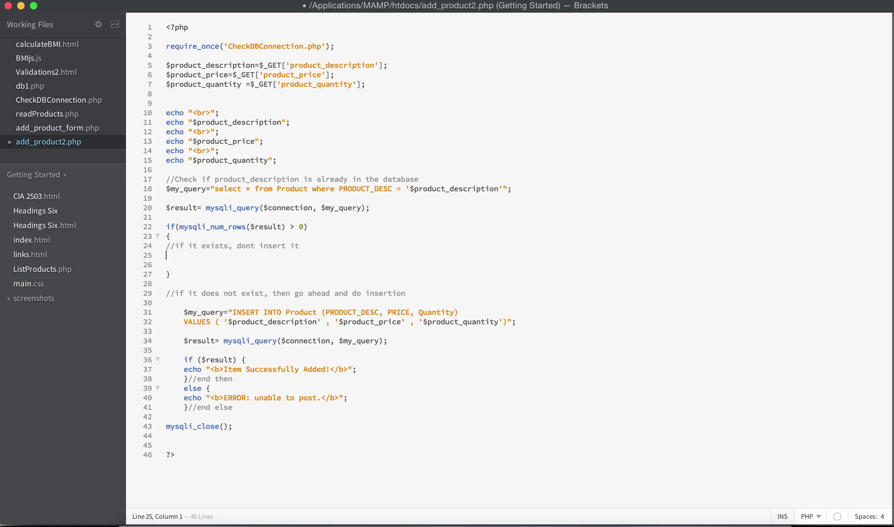
pyautogui.press('Return')
pyautogui.press('Tab')
pyautogui.write('echo "')
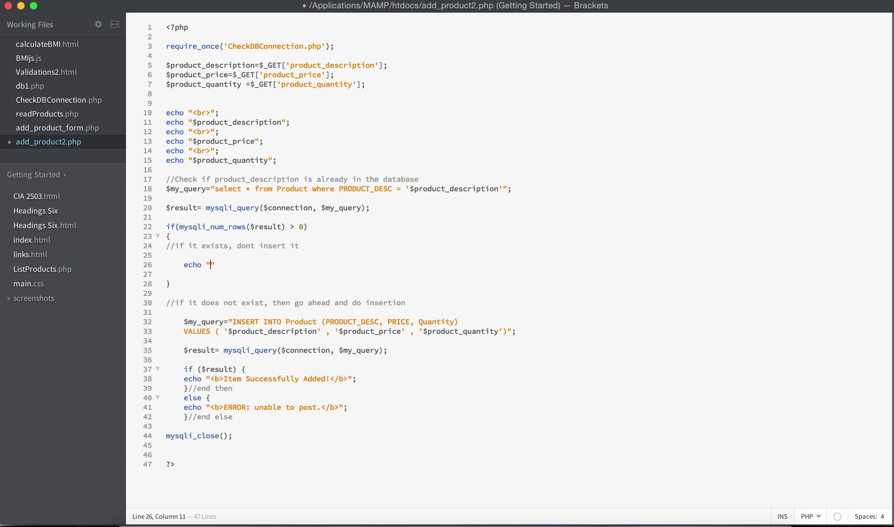
pyautogui.write('Duplicate')
# Make the block echo "Item already exists!" and save add_product2.php
pyautogui.press('BackSpace')
pyautogui.press('BackSpace')
pyautogui.press('BackSpace')
pyautogui.press('BackSpace')
pyautogui.press('BackSpace')
pyautogui.press('BackSpace')
pyautogui.press('BackSpace')
pyautogui.press('BackSpace')
pyautogui.press('BackSpace')
pyautogui.write('Item already exists!')
pyautogui.press('super+s')
pyautogui.write(';')
pyautogui.press('super+s')
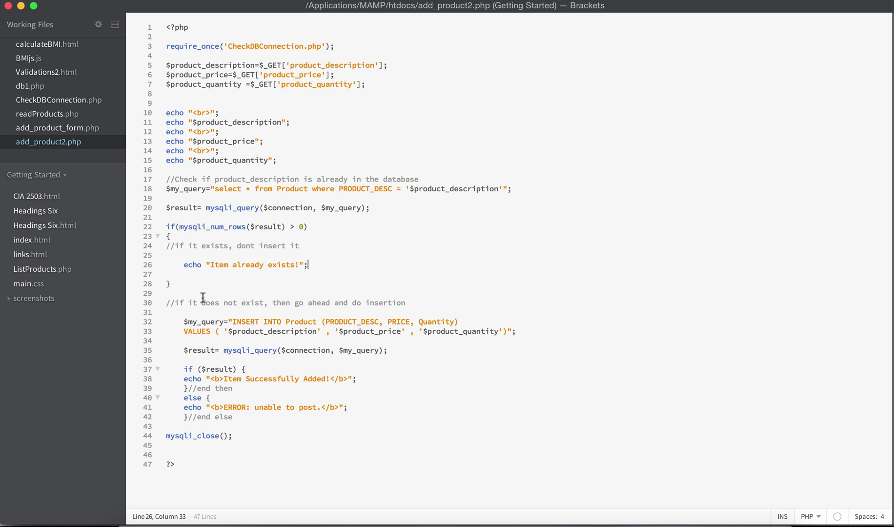
pyautogui.click(199, 292)
# Wrap the INSERT query and its messages in an else block closing before mysqli_close(), then save
pyautogui.press('Return')
pyautogui.press('Down')
pyautogui.press('Return')
pyautogui.write('else')
pyautogui.press('Return')
pyautogui.write('{')
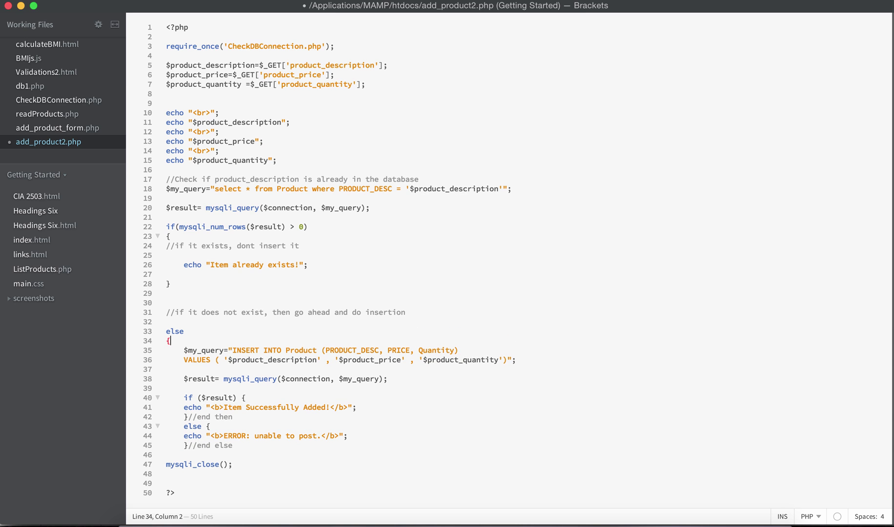
pyautogui.click(185, 445)
pyautogui.press('Down')
pyautogui.press('Return')
pyautogui.press('Return')
pyautogui.write('}')
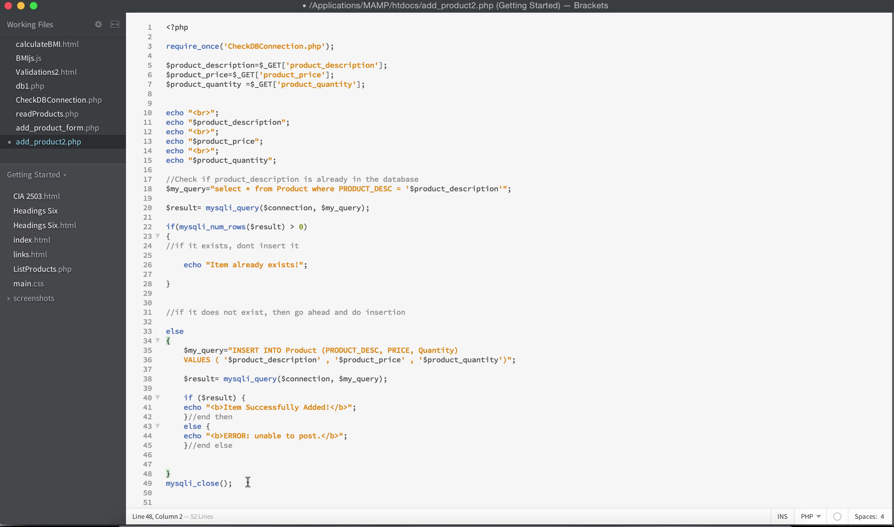
pyautogui.press('super+s')
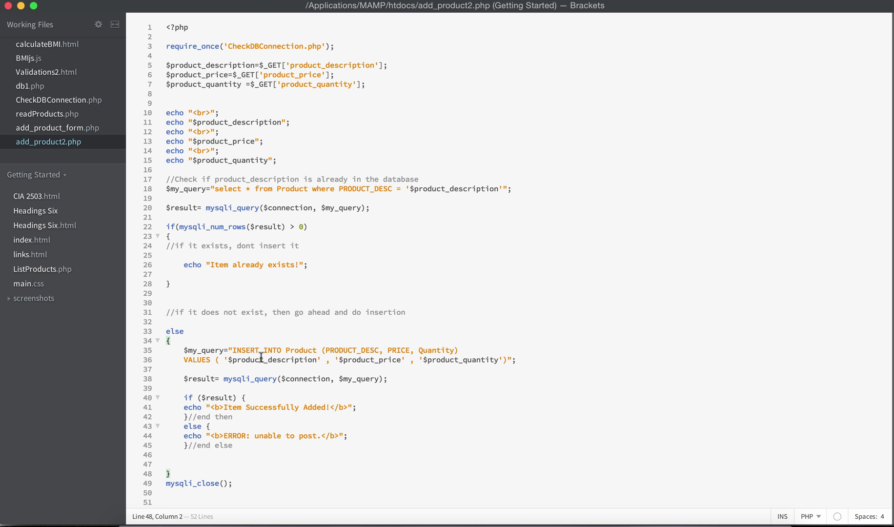
# Save all open files and reload Chrome's Add New Product form
pyautogui.click(105, 87)
pyautogui.click(338, 284)
pyautogui.click(199, 521)
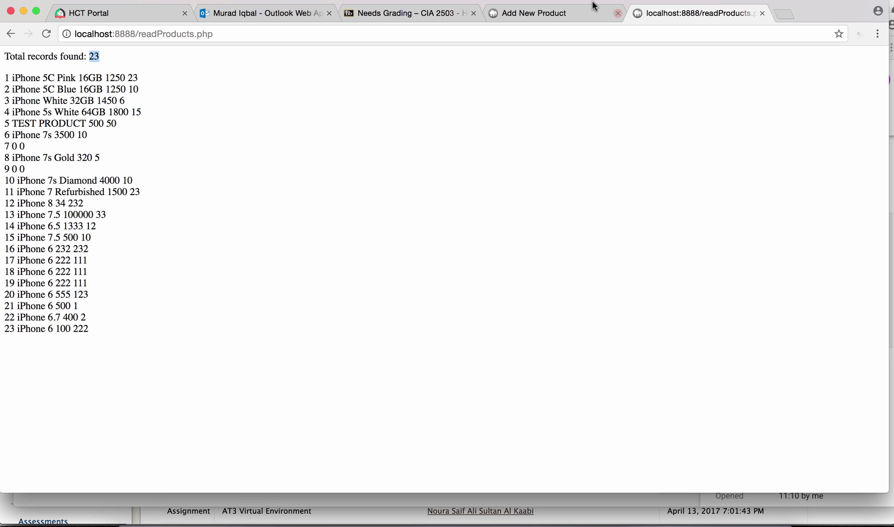
pyautogui.click(559, 14)
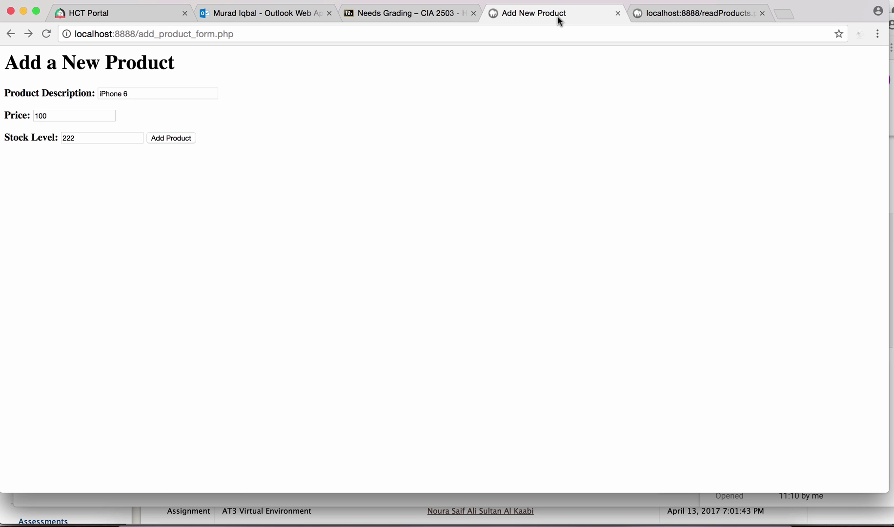
pyautogui.click(120, 93)
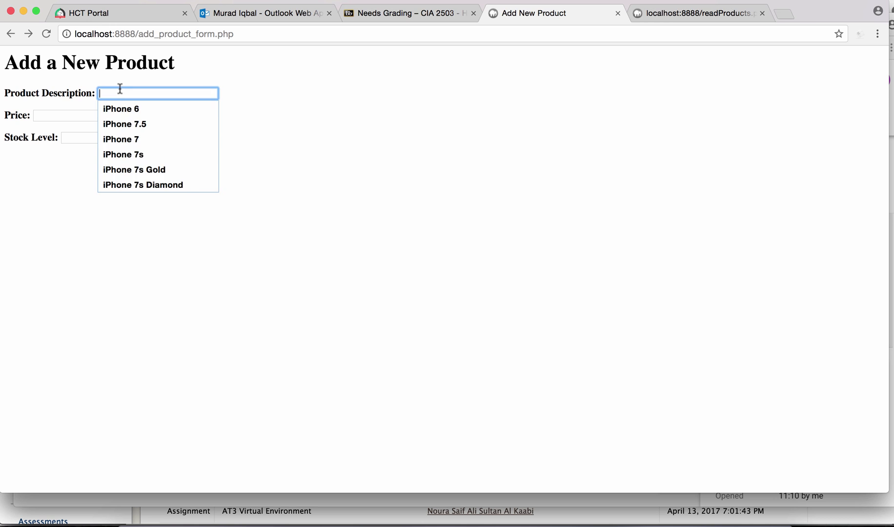
# Resubmit iPhone 6 with price 444 and stock 12, get 'Item already exists!', and go back
pyautogui.click(124, 108)
pyautogui.click(78, 115)
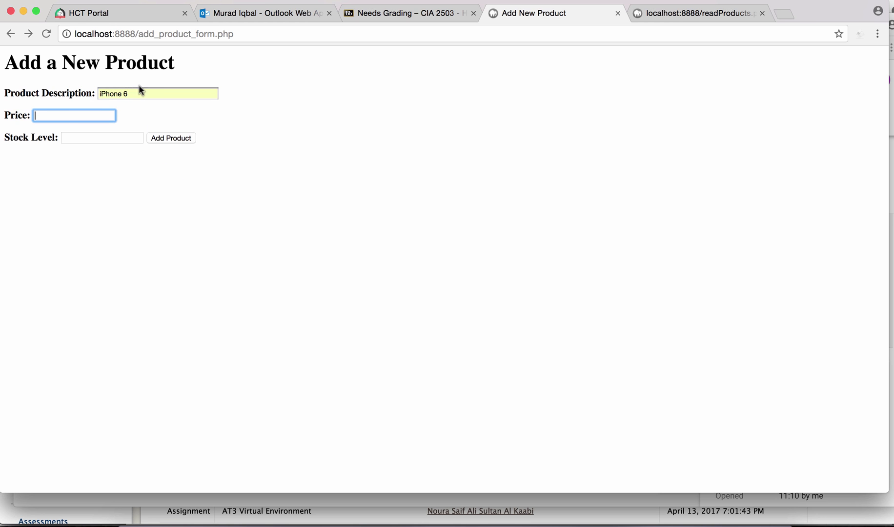
pyautogui.write('§§§')
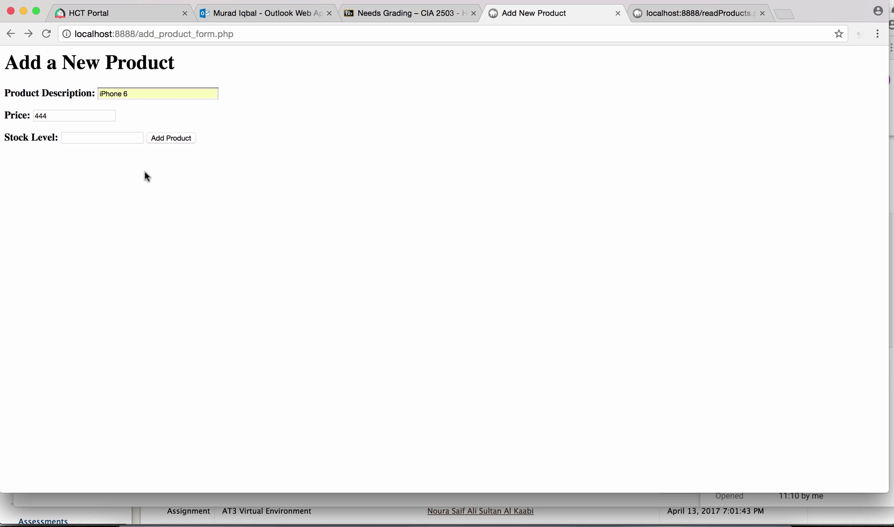
pyautogui.click(120, 136)
pyautogui.click(169, 139)
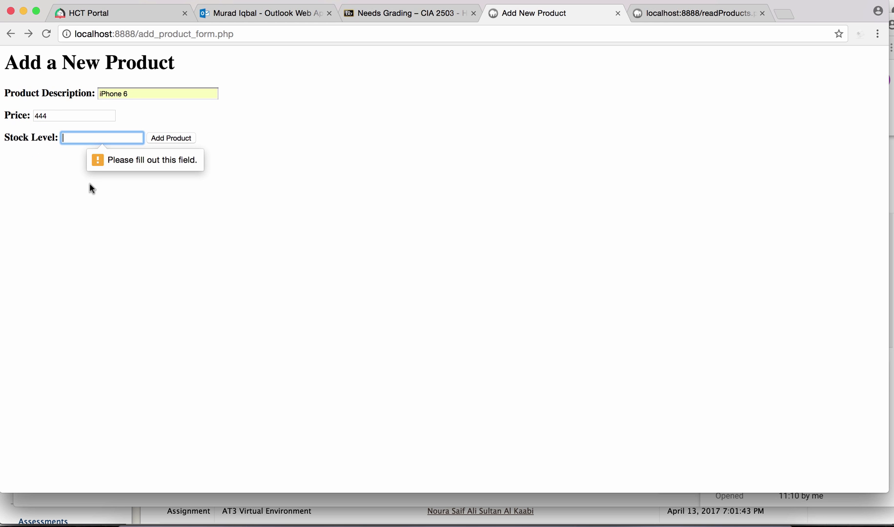
pyautogui.write('§12')
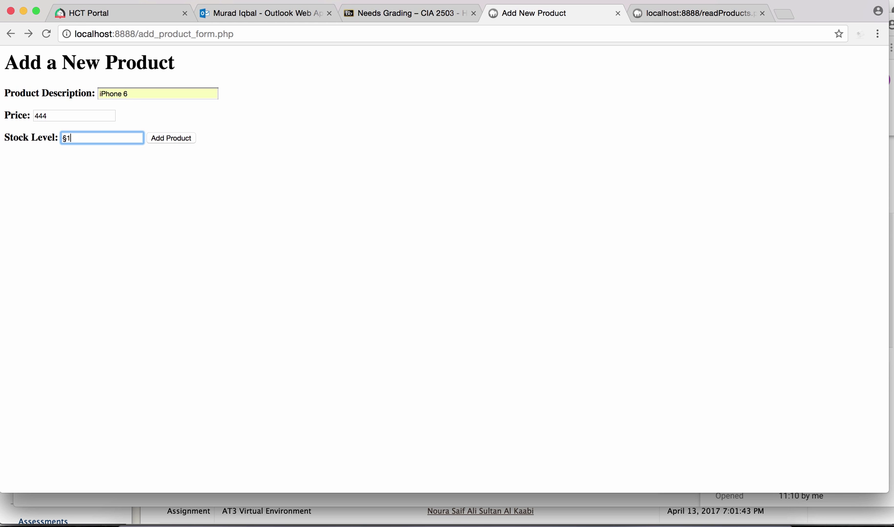
pyautogui.press('BackSpace')
pyautogui.press('BackSpace')
pyautogui.write('12')
pyautogui.click(152, 195)
pyautogui.click(166, 138)
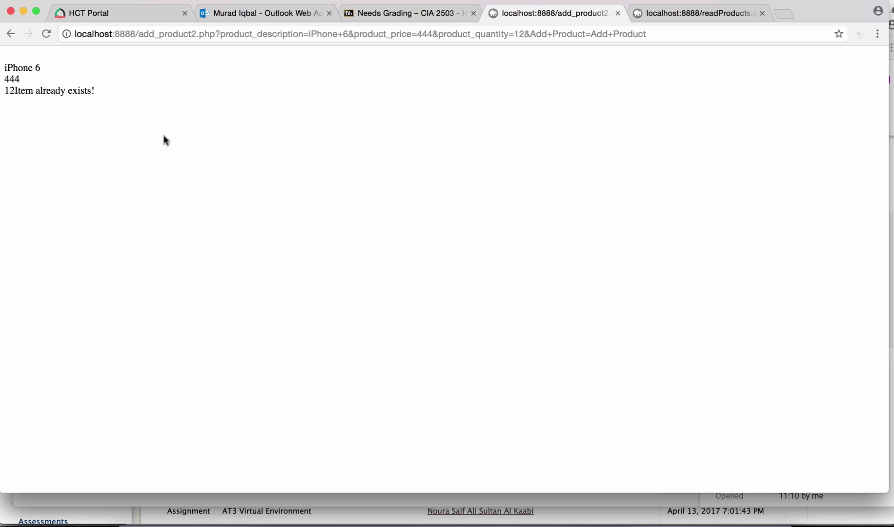